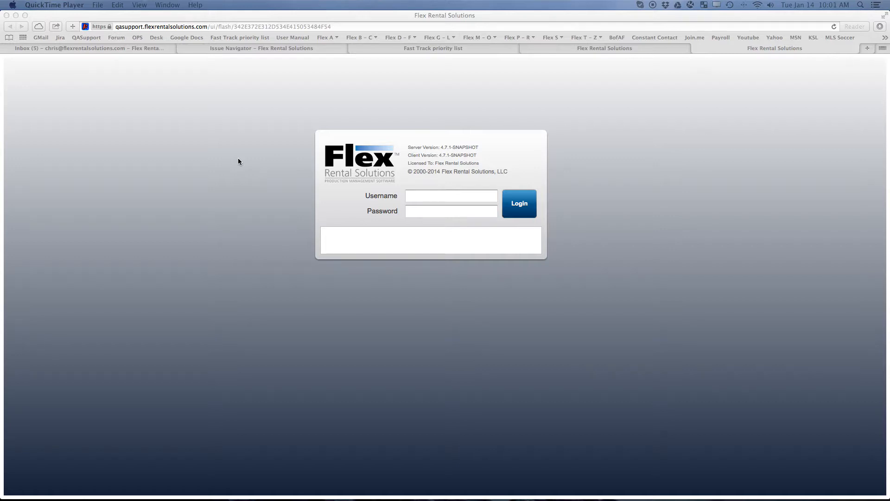
Log in with the administrator account's username and password.
left_click(413, 198)
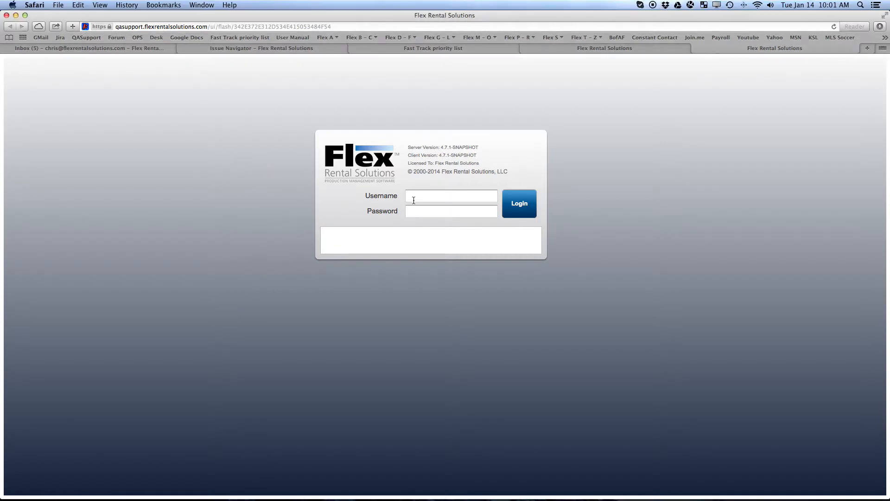
key("Tab")
type("*****")
key("Return")
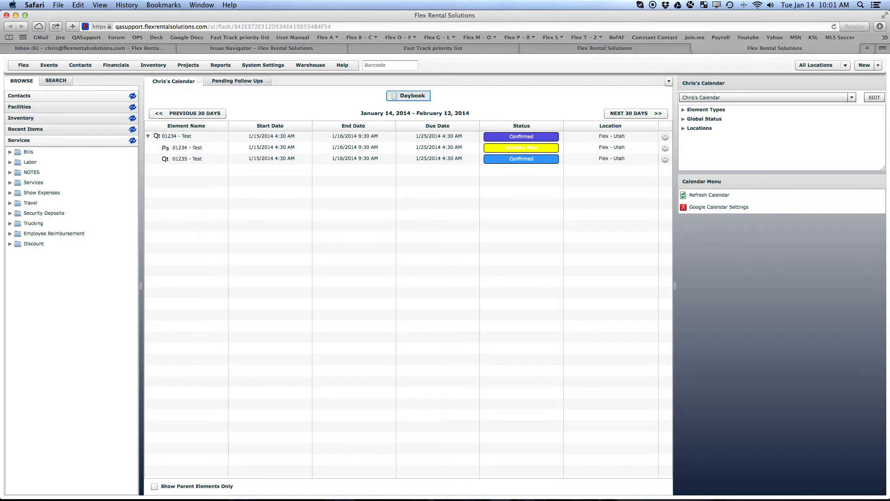
Open the administrator's profile from System Settings > Users, showing Administrators and Audio Manager groups.
left_click(263, 64)
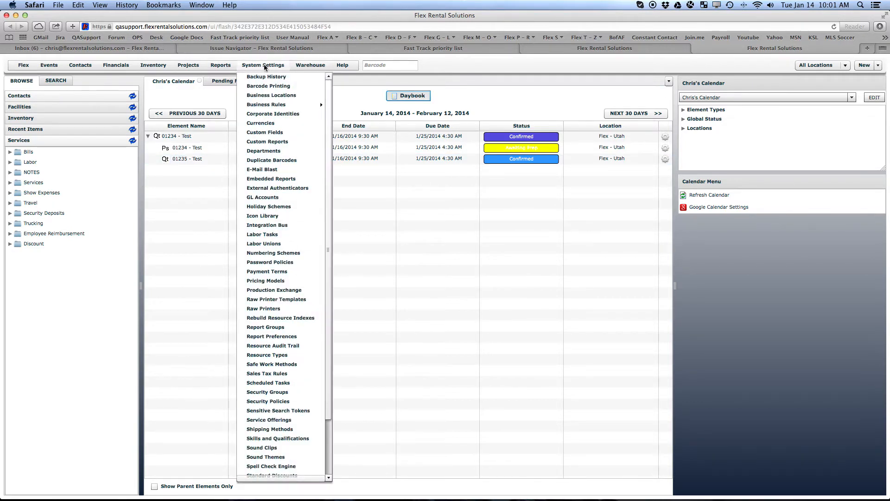
scroll(296, 352, "down", 3)
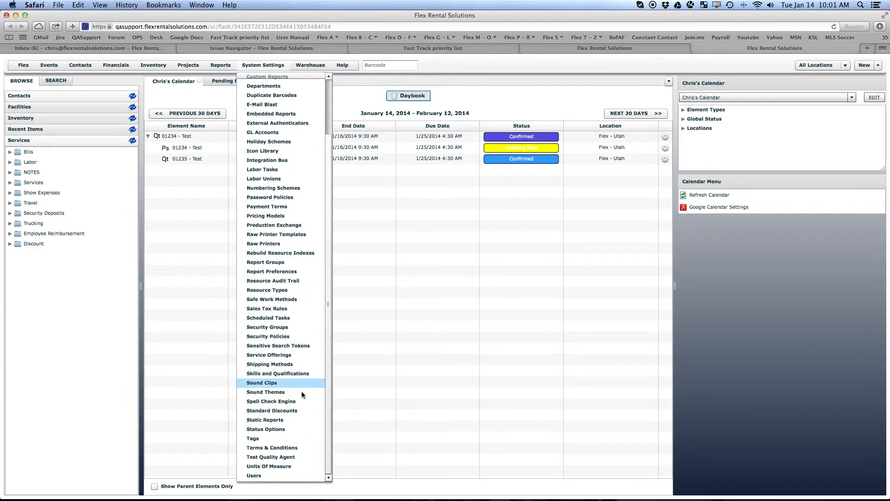
left_click(269, 474)
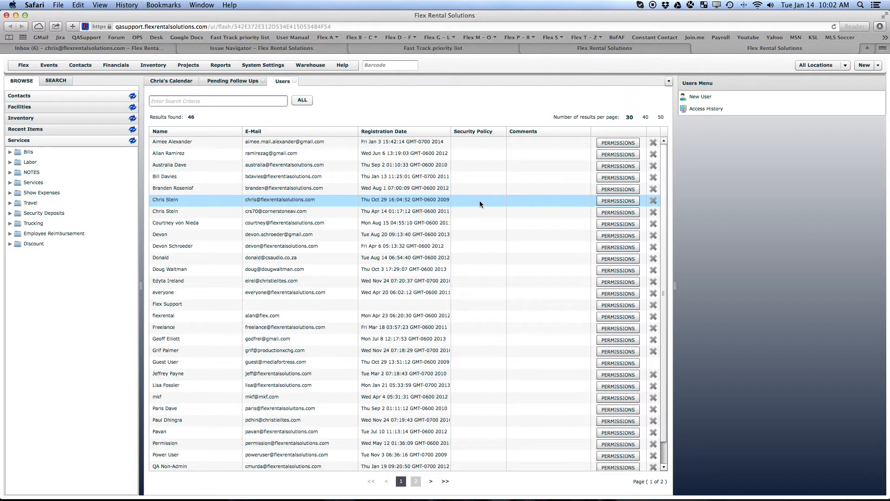
double_click(403, 202)
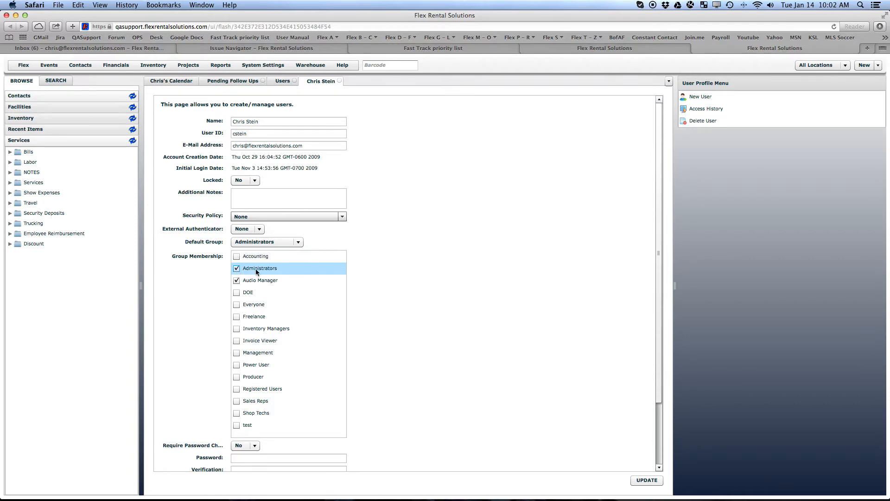
Open the test user's profile from page 2 of Users, showing Sales Reps as its only group.
left_click(283, 82)
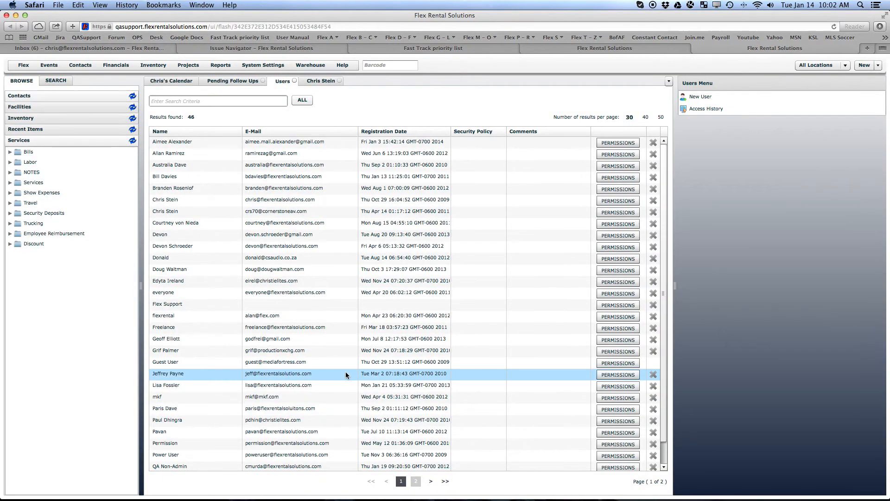
left_click(415, 482)
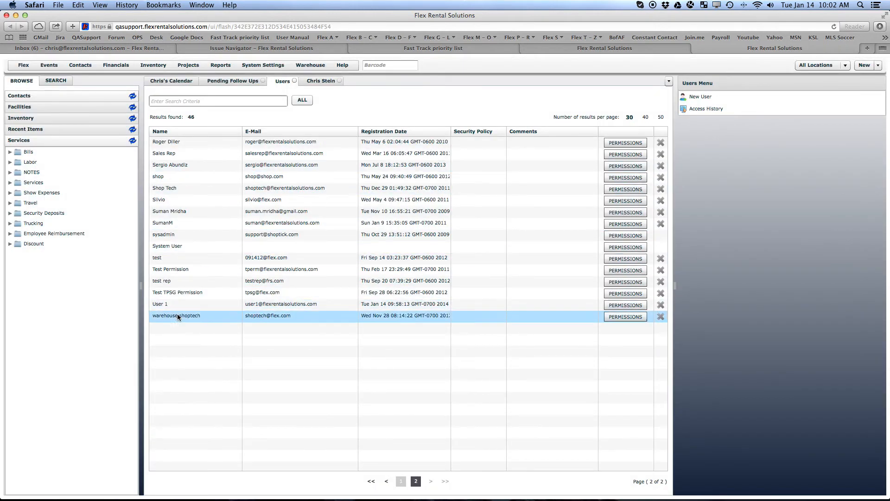
double_click(171, 305)
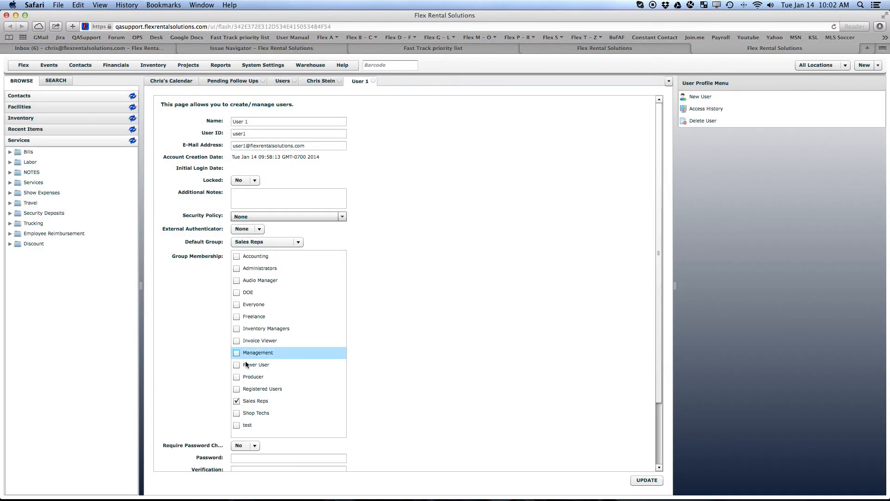
scroll(259, 396, "down", 2)
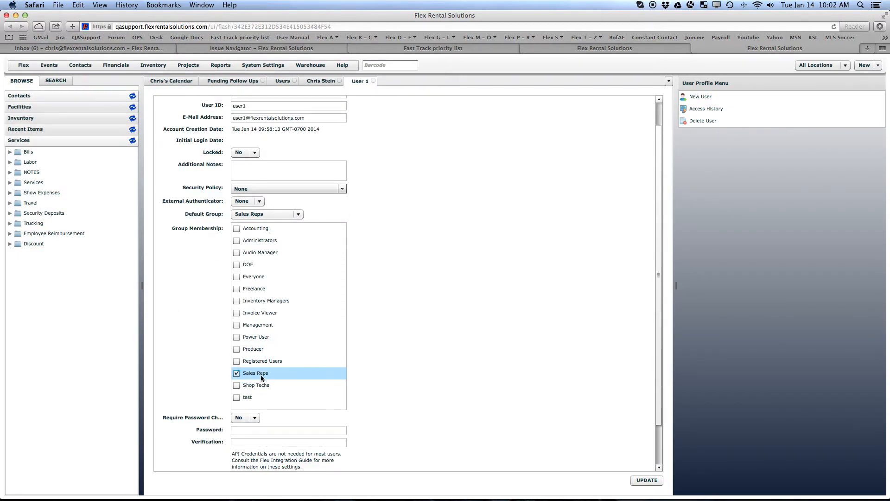
left_click(186, 66)
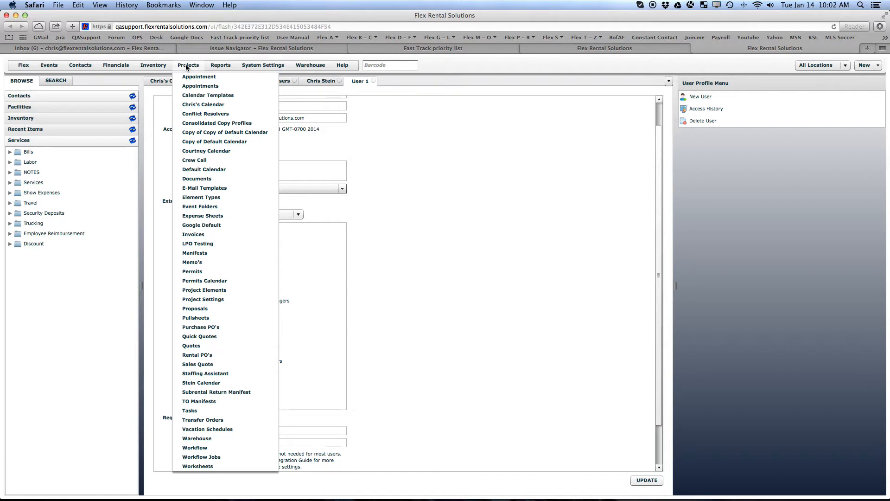
Open the Quote definition from Projects > Project Elements in Edit Financial Document - Quote.
left_click(207, 290)
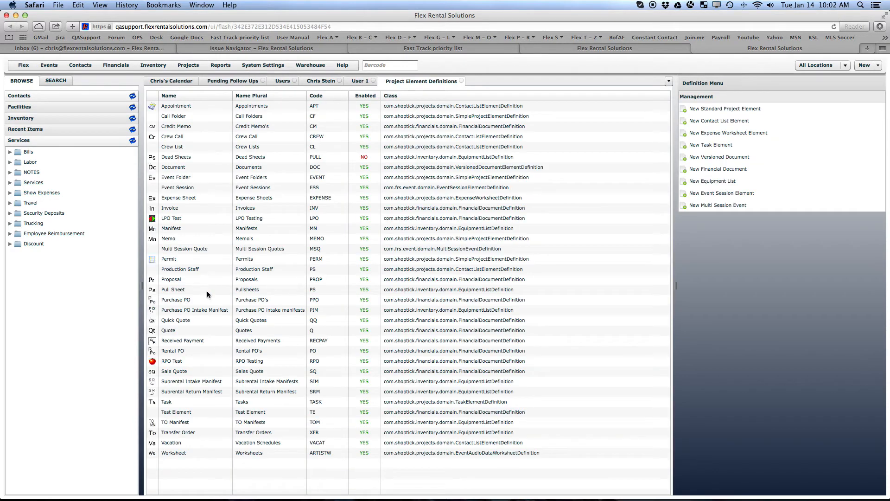
left_click(168, 332)
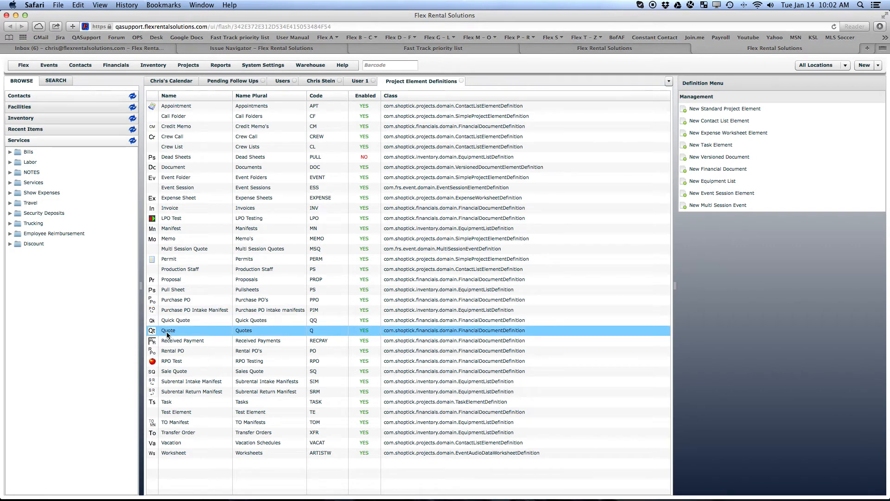
double_click(167, 334)
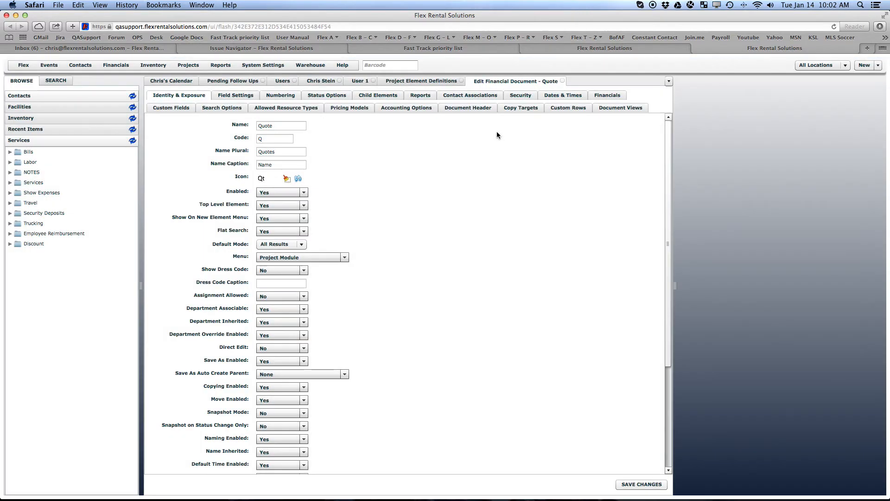
View the Quote's security settings, then its contact associations with Responsible Person captioned Account Manager.
left_click(526, 97)
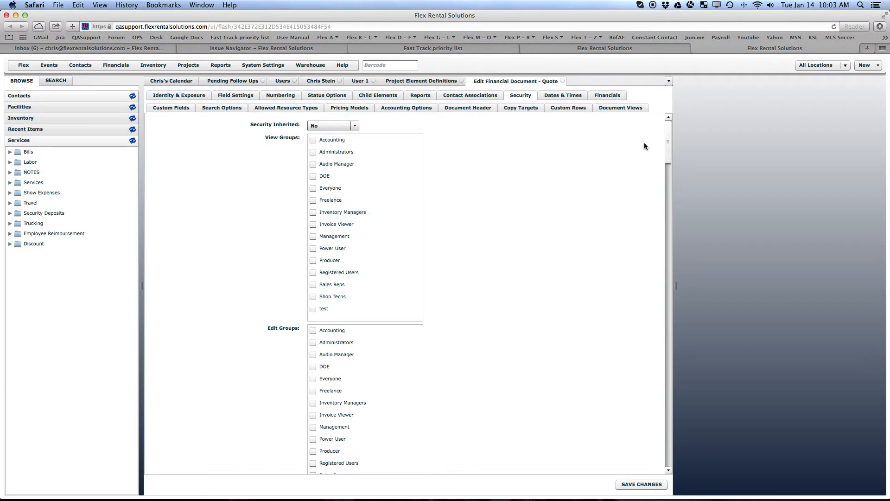
left_click_drag(666, 147, 672, 336)
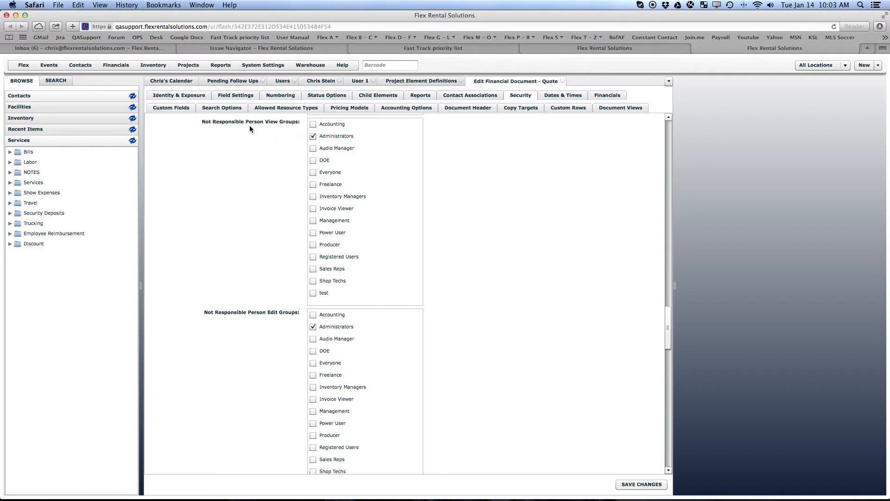
left_click(479, 97)
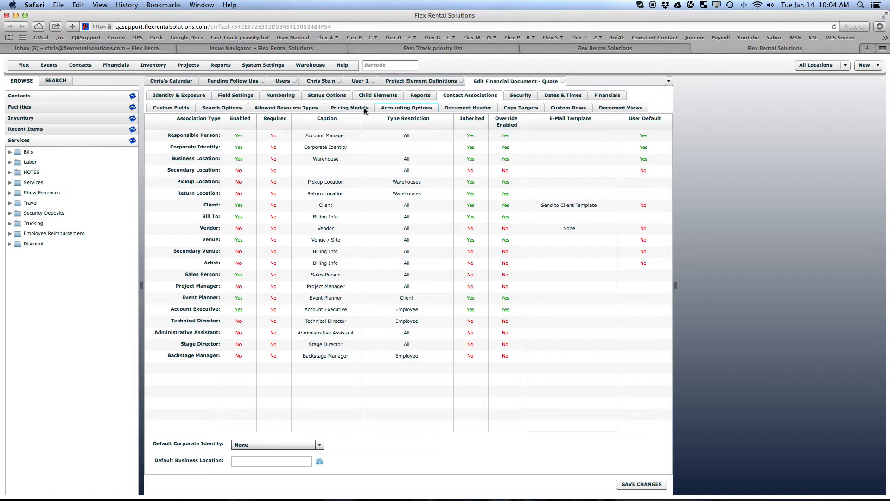
Go back to the Quote's Security tab to review the Not Responsible Person View and Edit groups.
left_click(520, 96)
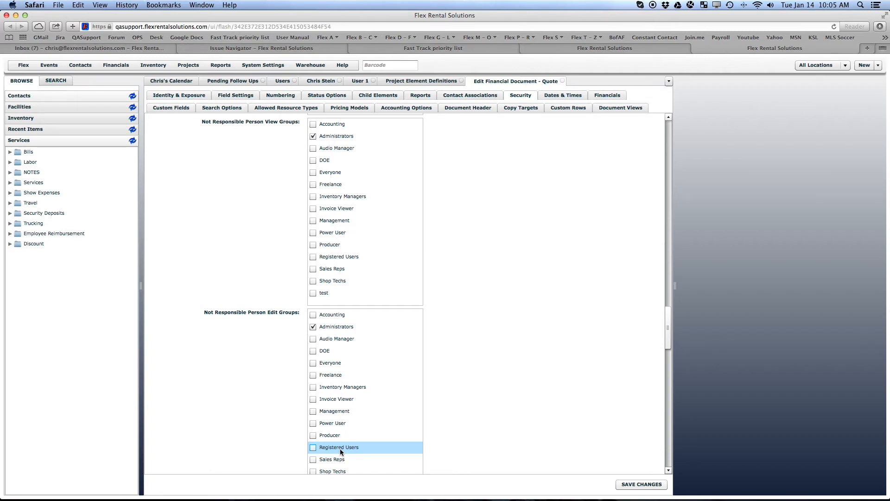
Save the Quote security settings and switch to the calendar of upcoming elements.
left_click(640, 483)
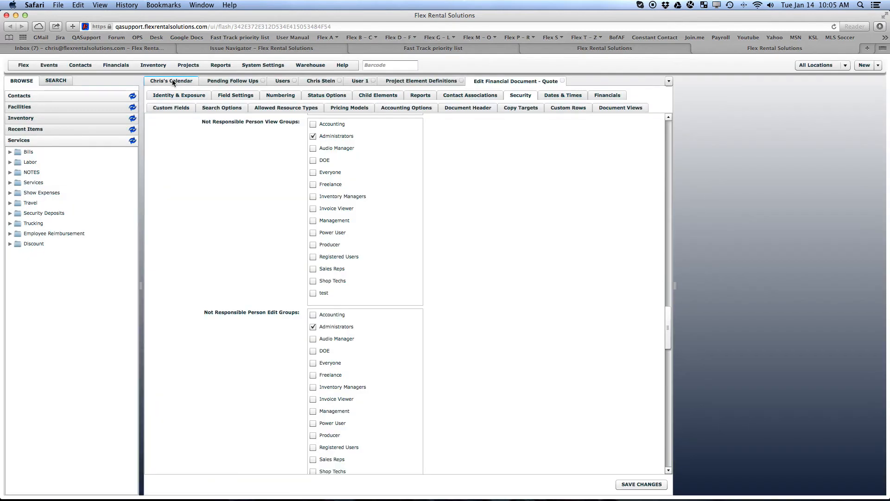
left_click(172, 80)
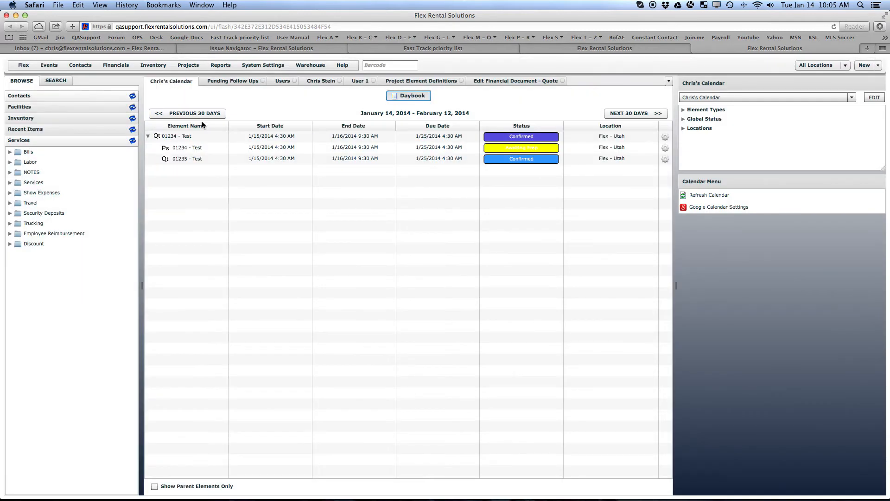
Open quote 01234 - Test as administrator, dismissing the error report without sending it.
double_click(195, 137)
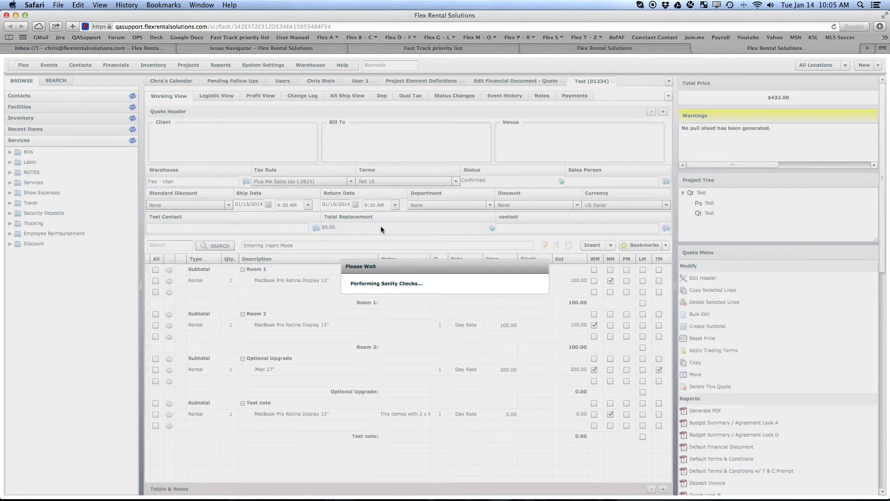
left_click(458, 373)
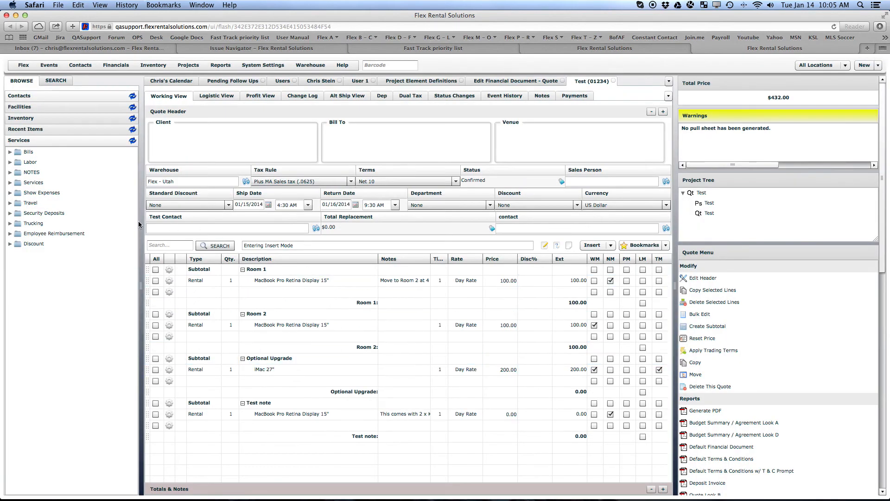
left_click(23, 65)
Log out of the administrator session and sign in as user1.
left_click(35, 94)
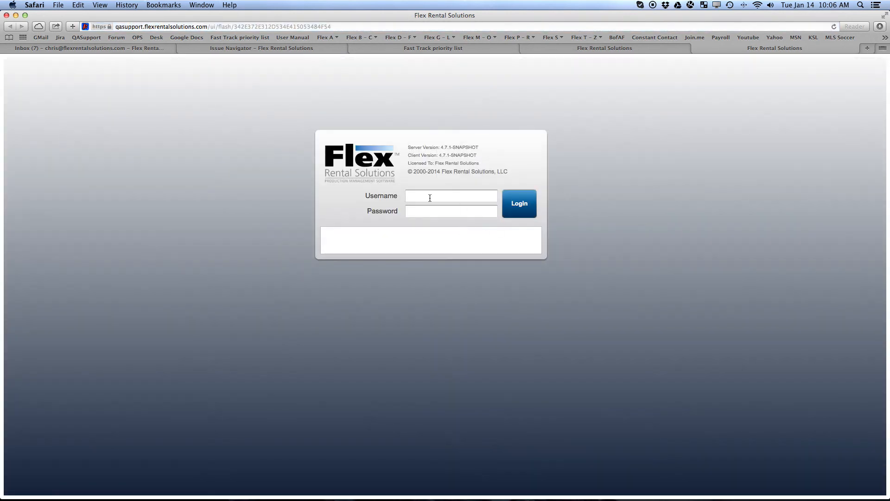
left_click(430, 198)
type("user1")
key("Tab")
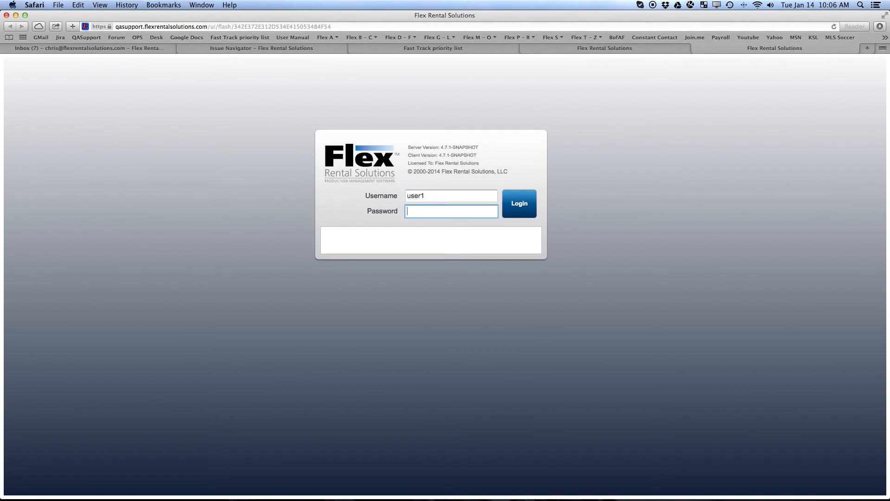
type("user1")
left_click(518, 198)
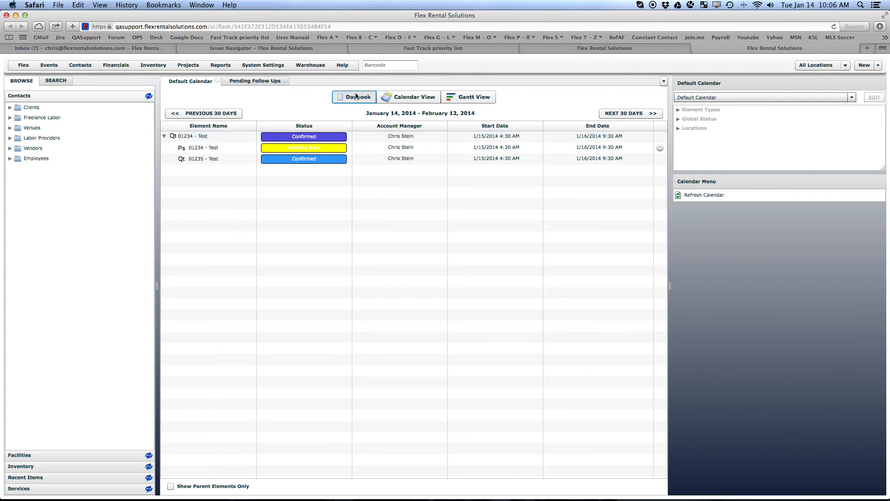
left_click(340, 67)
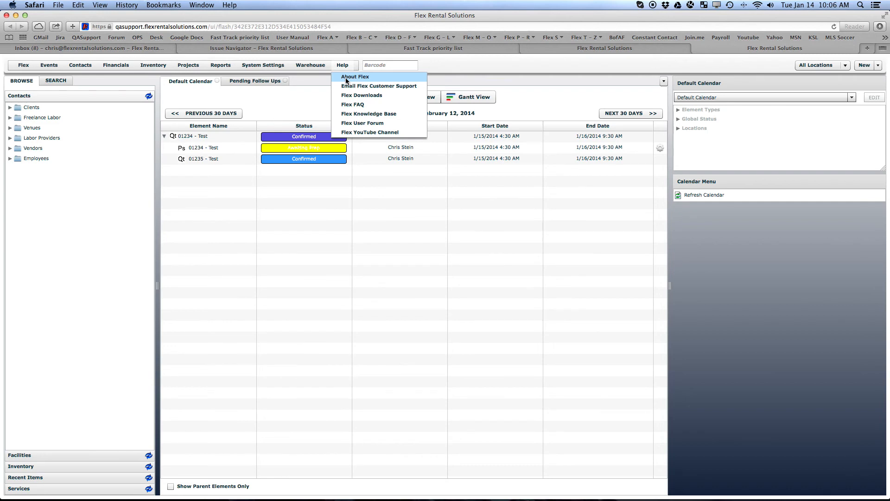
left_click(347, 78)
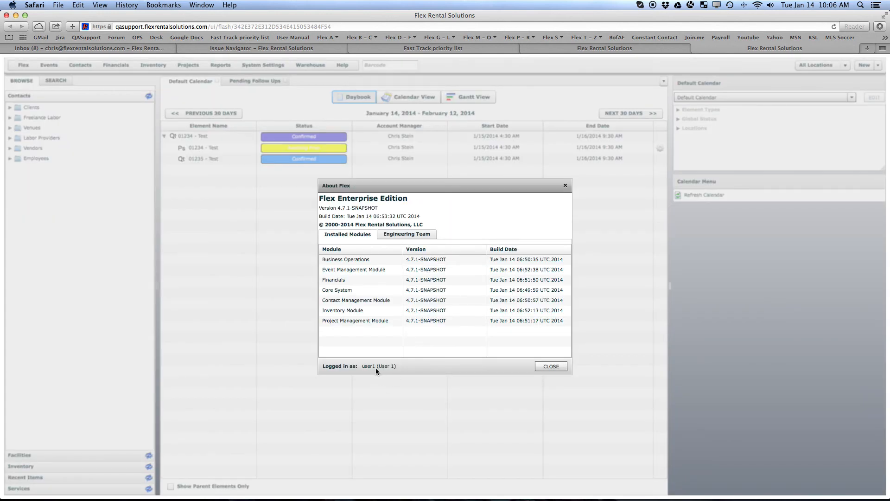
left_click(551, 367)
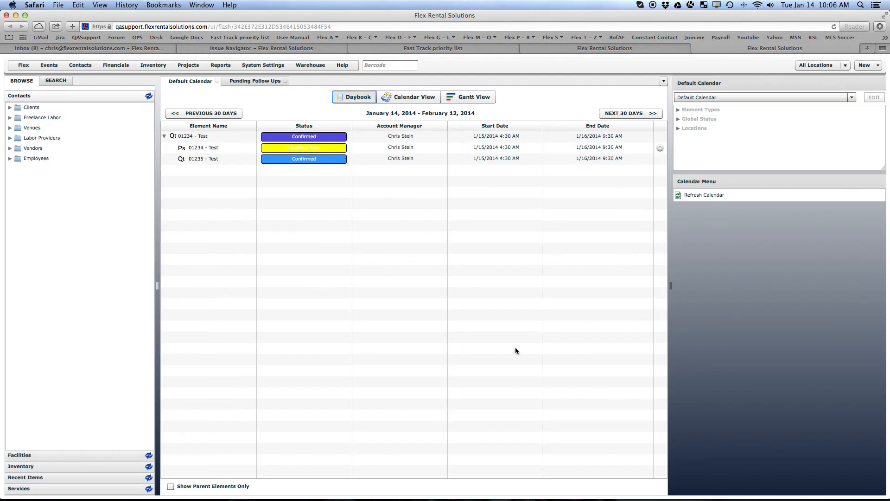
Try opening quote 01234 as user1, then acknowledge the Restricted Permission error with OK.
double_click(189, 136)
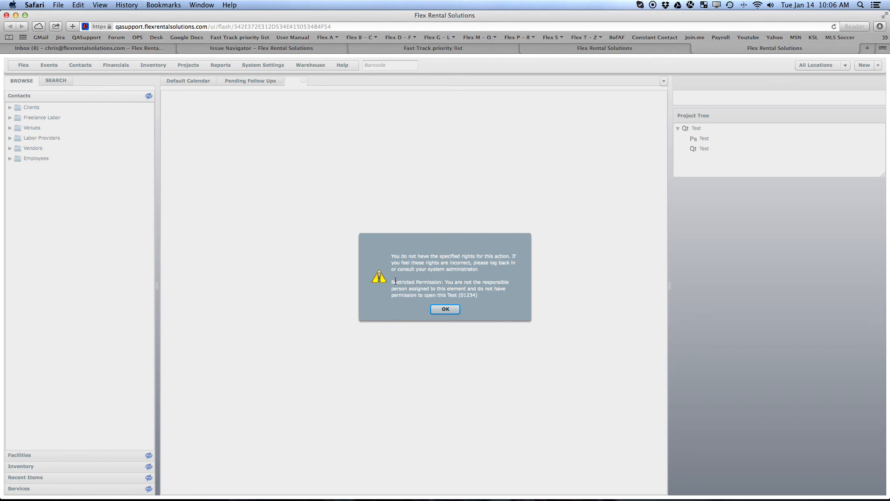
left_click_drag(391, 284, 482, 295)
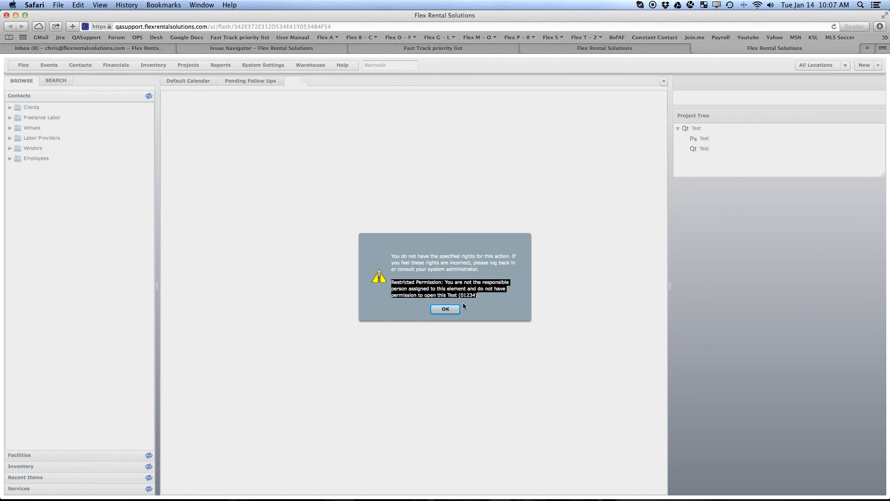
left_click(445, 309)
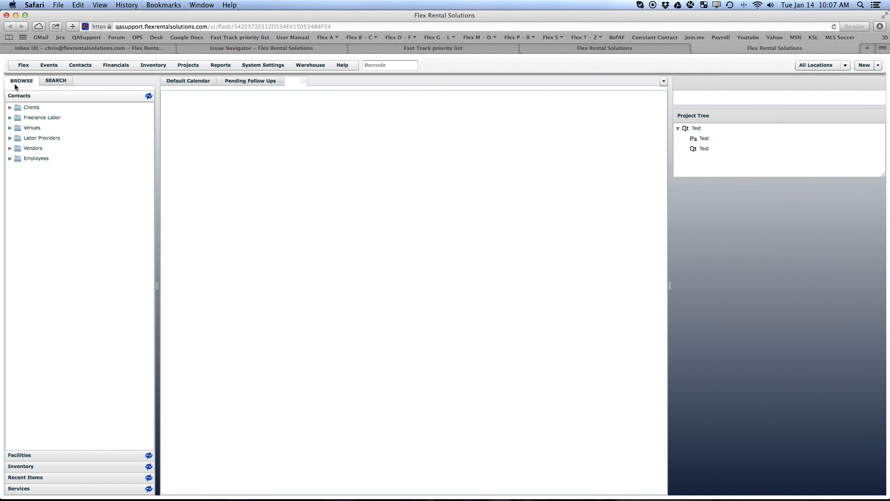